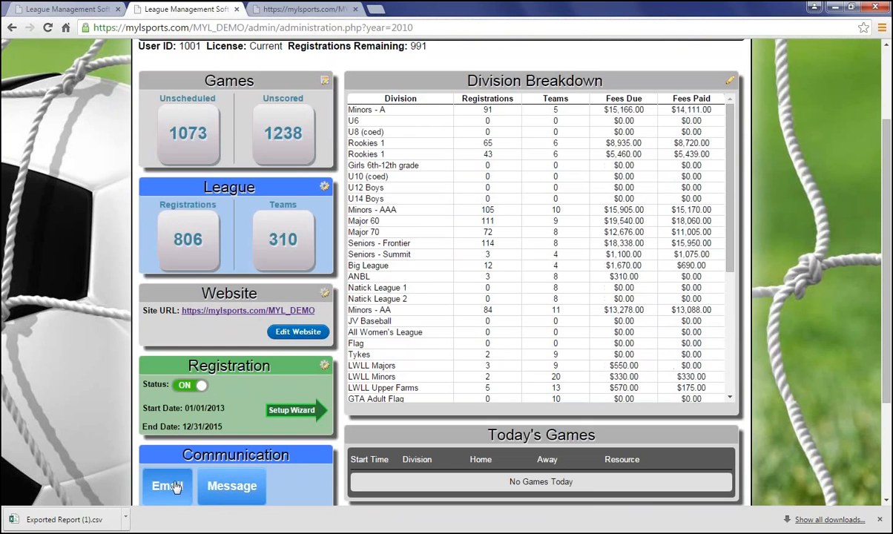
Step: Open the Create Mailing List page from the dashboard's email communication option
left_click(169, 489)
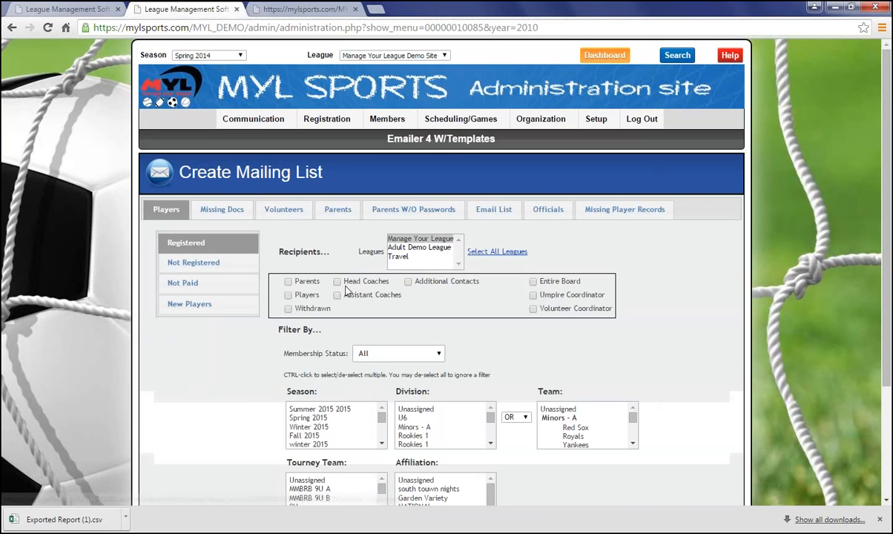
scroll(450, 323, "down", 1)
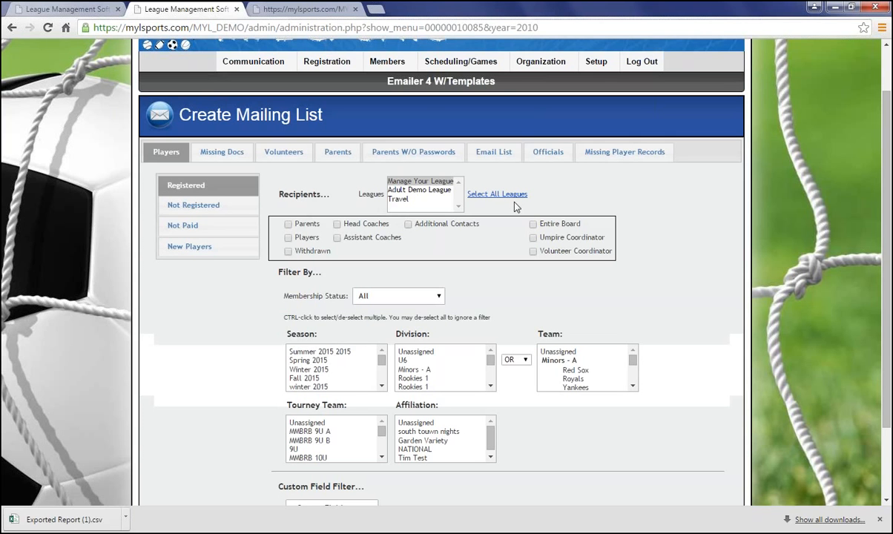
Step: Select Parents and Players as recipients for registered players
left_click(290, 227)
left_click(289, 240)
left_click(289, 227)
left_click(289, 225)
left_click(289, 253)
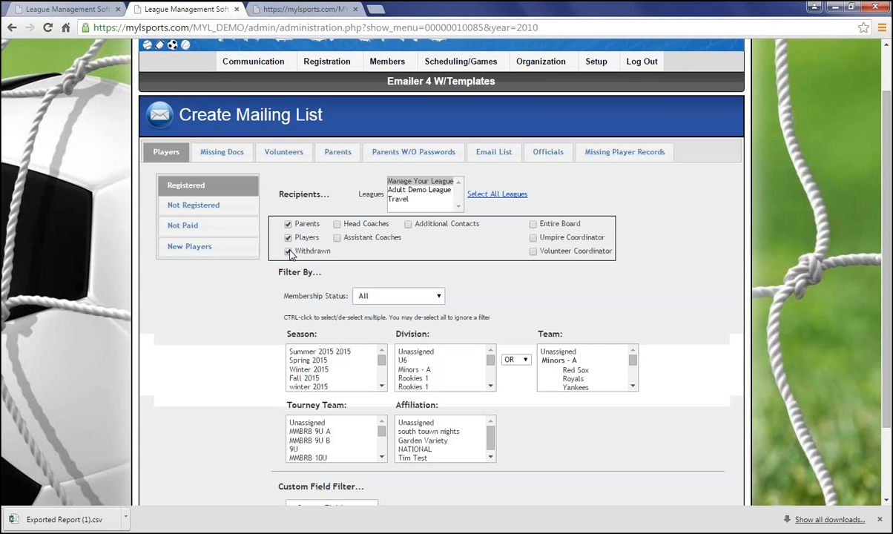
left_click(337, 224)
left_click(337, 238)
left_click(408, 224)
left_click(408, 225)
left_click(338, 224)
left_click(338, 238)
left_click(374, 300)
left_click(371, 309)
Step: Browse the season and division filter lists
scroll(336, 316, "down", 1)
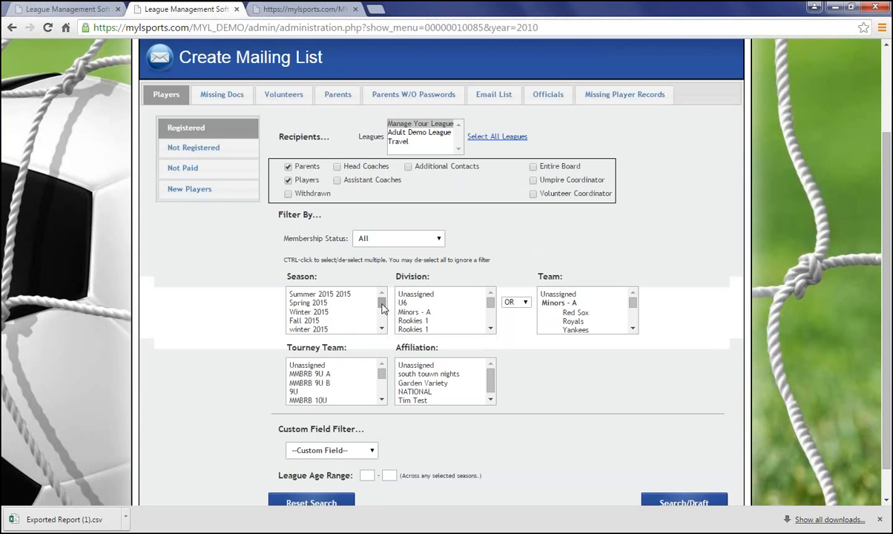
left_click_drag(382, 304, 385, 309)
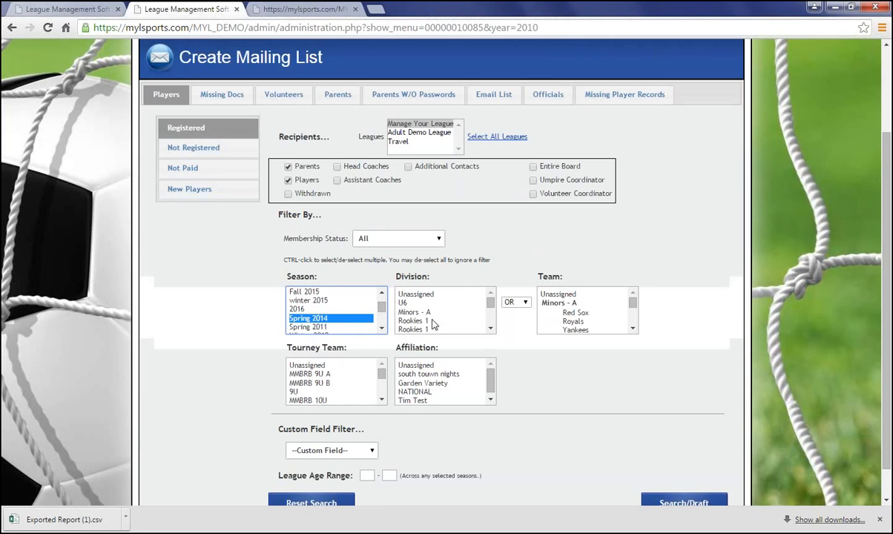
left_click(491, 305)
left_click_drag(490, 304, 491, 304)
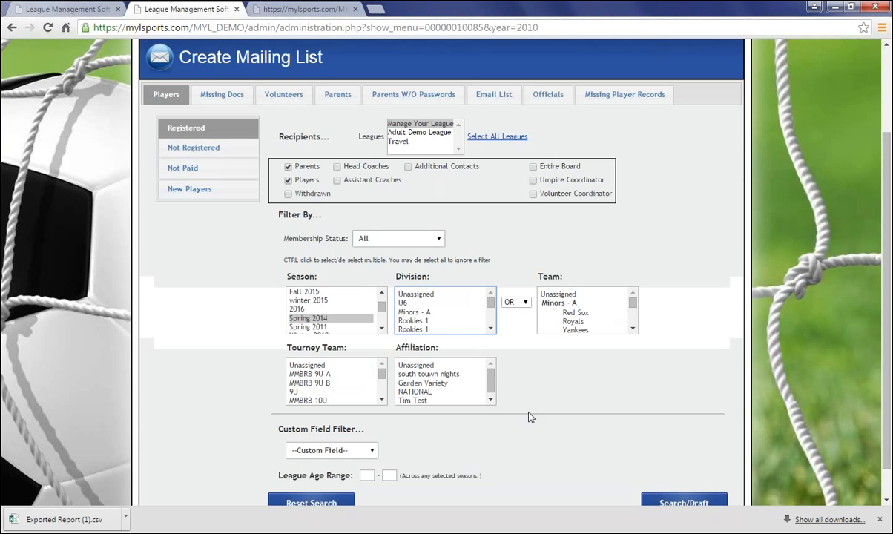
scroll(530, 417, "down", 1)
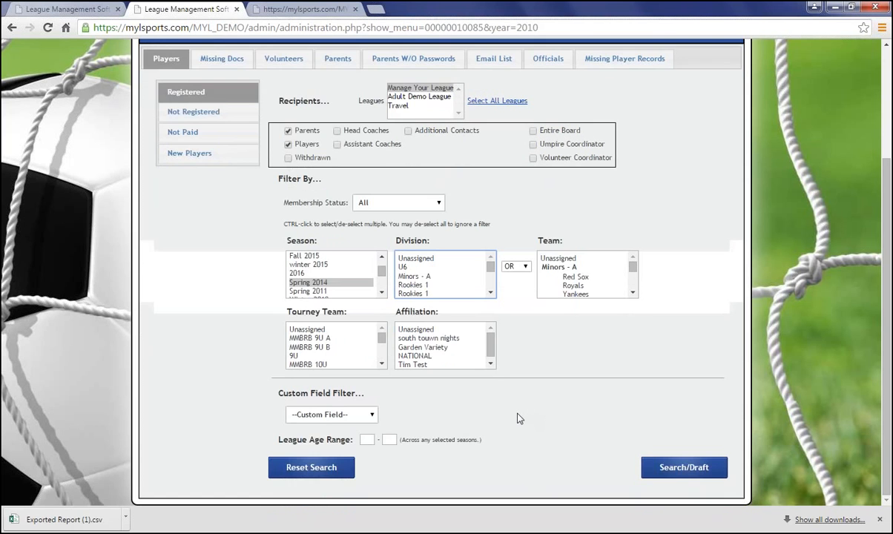
Step: Add a custom field filter requiring Work Concession to equal Yes
left_click(369, 416)
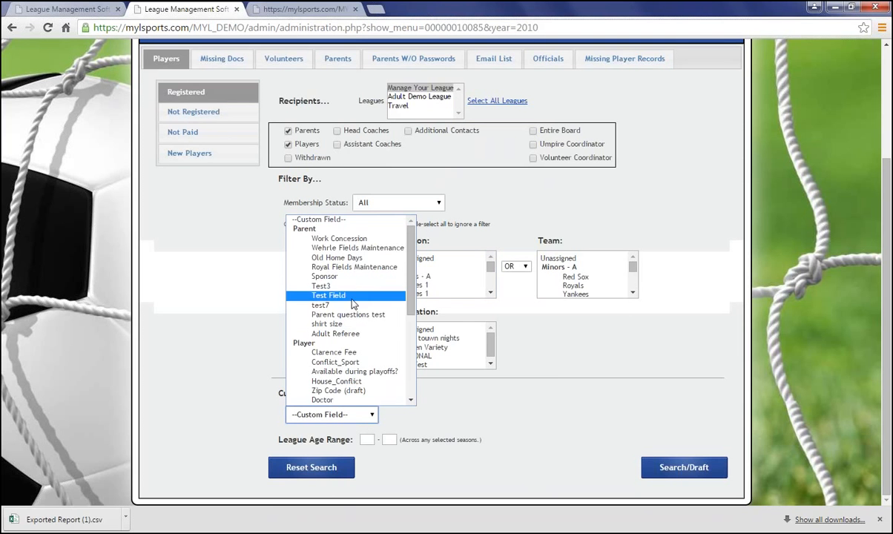
left_click(347, 239)
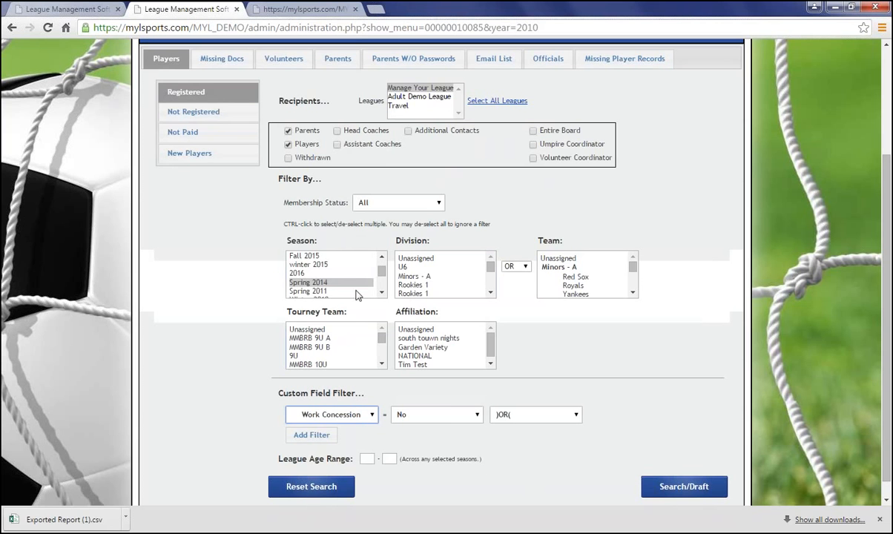
left_click(449, 417)
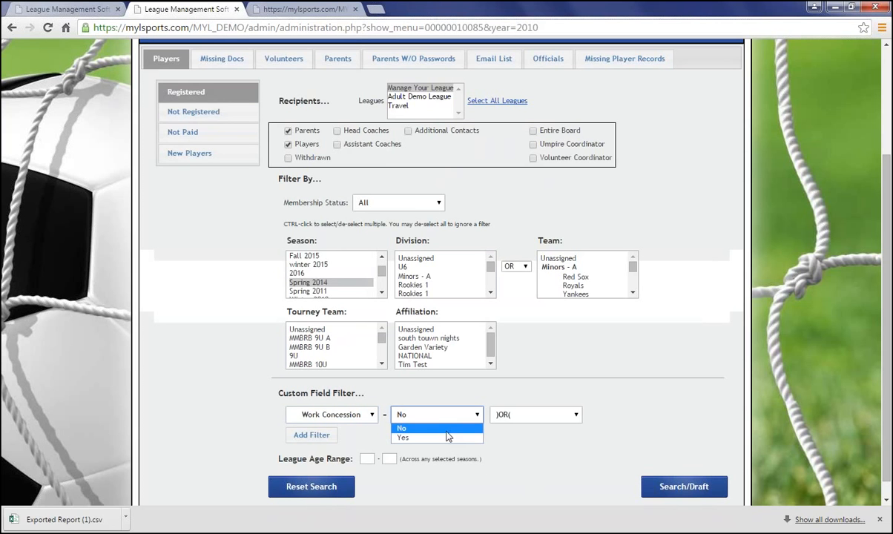
left_click(449, 436)
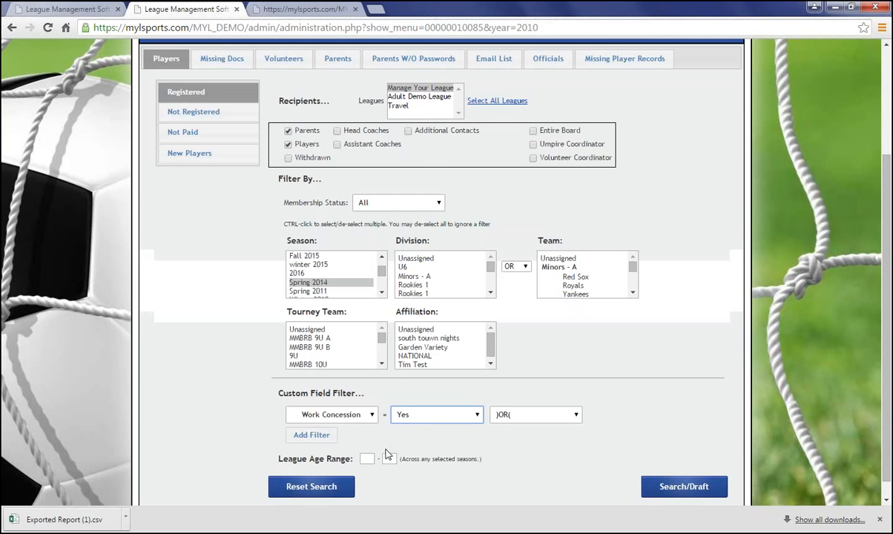
Step: Examine the Not Registered, Not Paid and New Players options, then the Missing Docs and Volunteers tabs
scroll(366, 426, "up", 2)
left_click(195, 227)
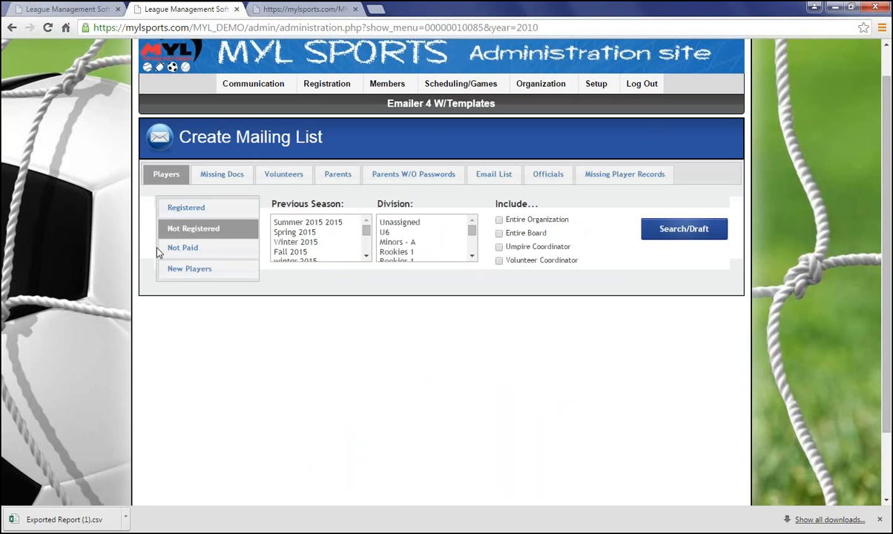
left_click(182, 248)
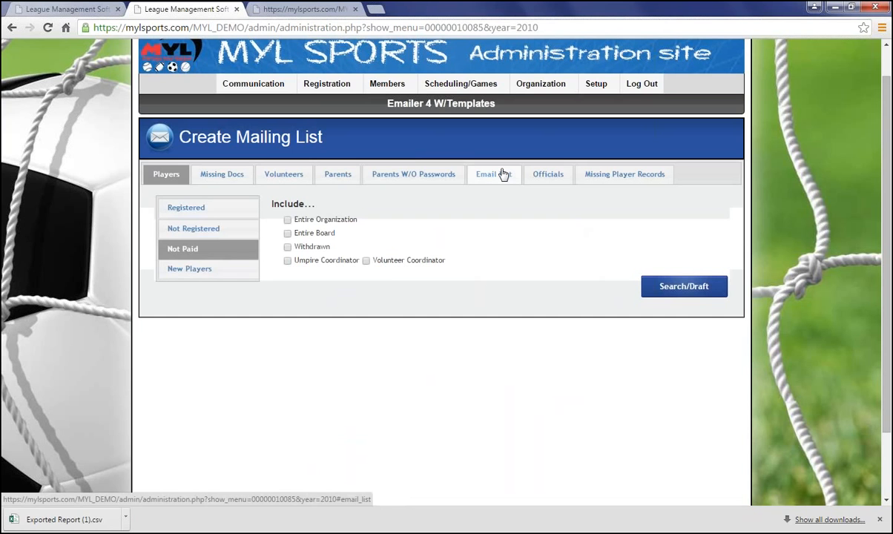
left_click(202, 270)
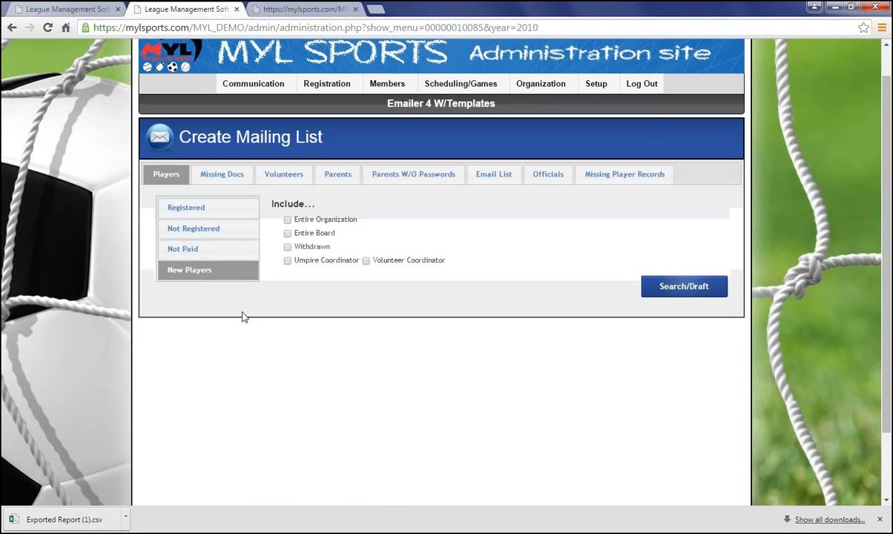
left_click(185, 208)
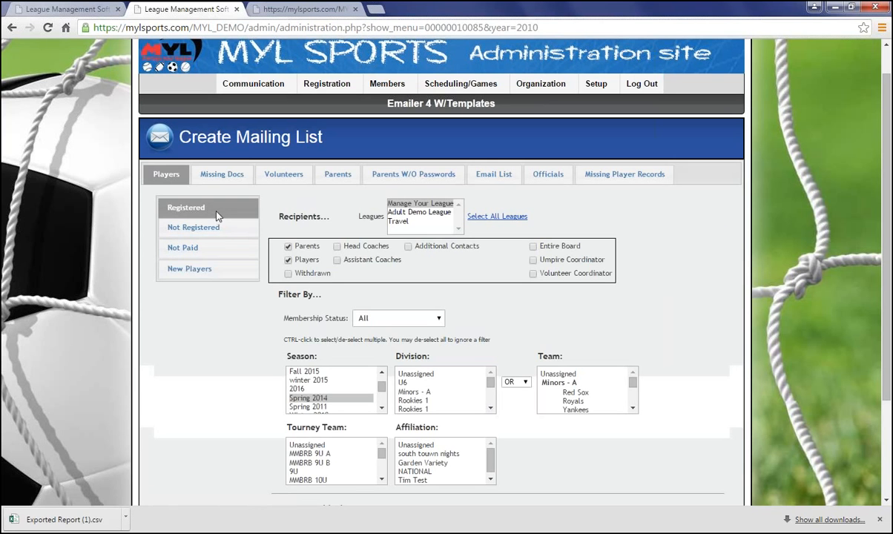
left_click(232, 176)
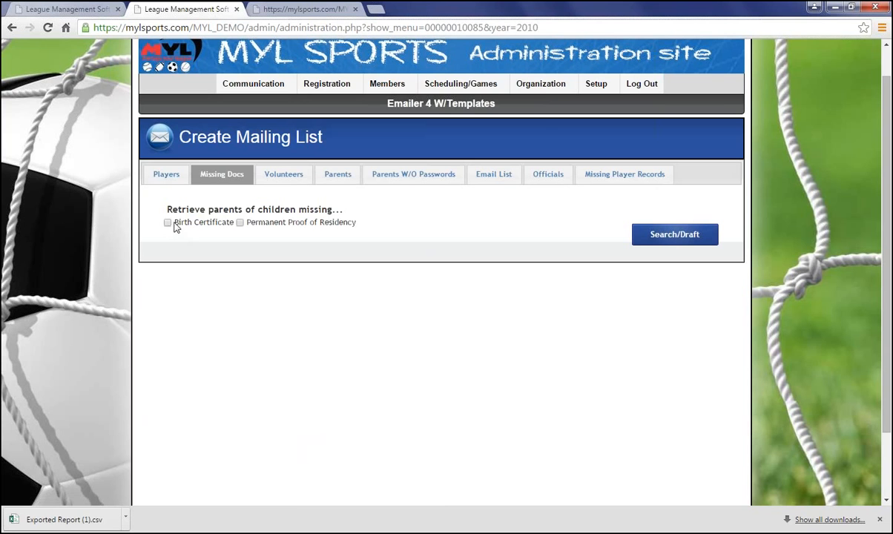
left_click(286, 175)
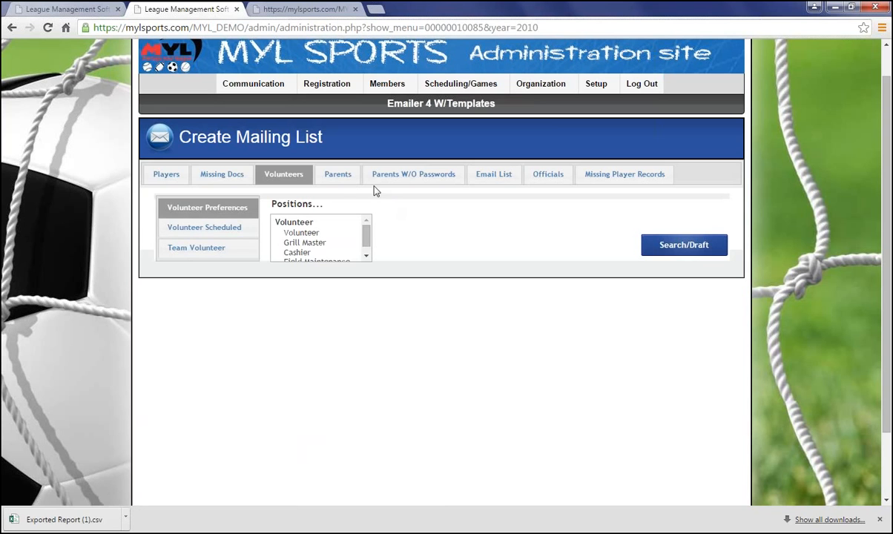
Step: On the Parents tab, enter two parent IDs separated by a comma in the Send To IDs field
left_click(338, 178)
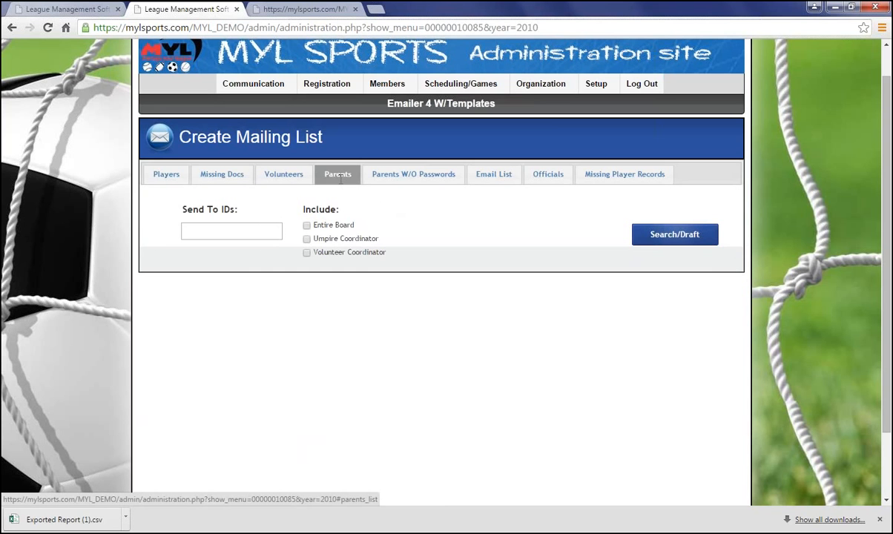
left_click(238, 227)
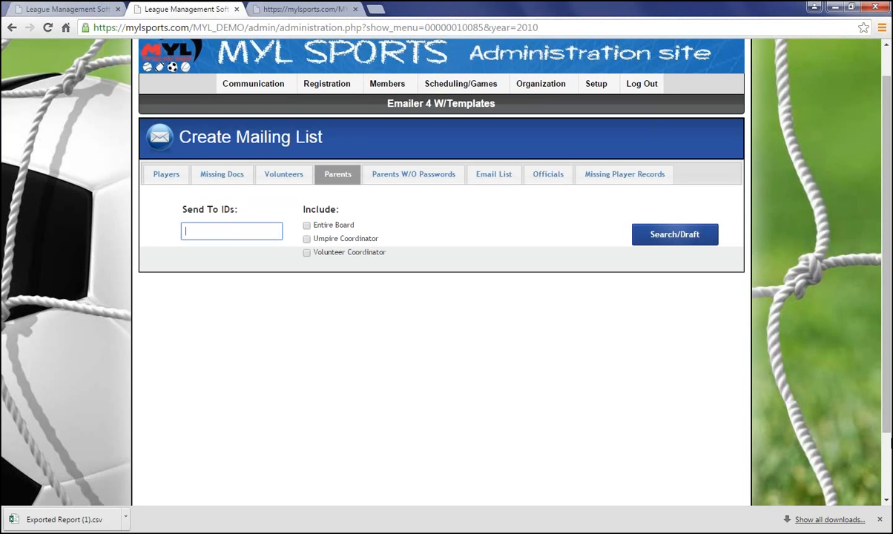
type("11346,7001")
Step: Examine the remaining mailing list tabs, returning to the Parents tab
left_click(443, 178)
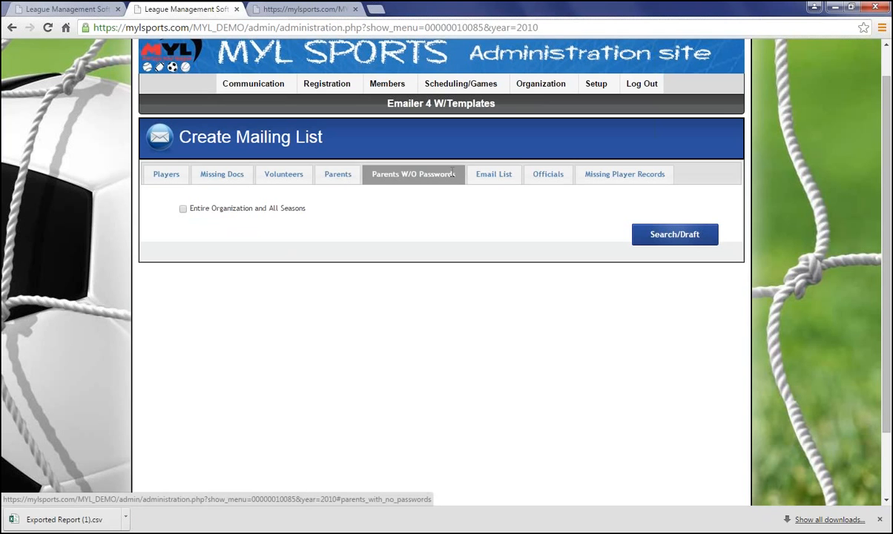
left_click(504, 173)
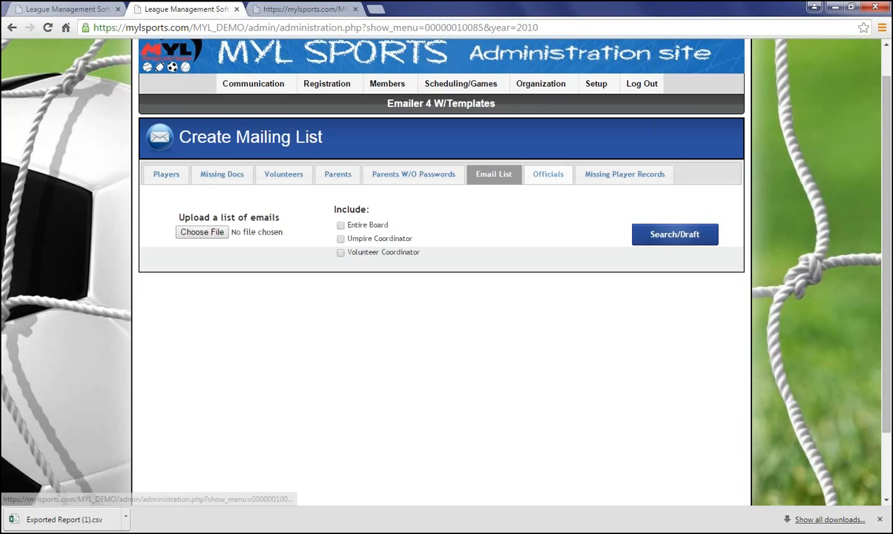
left_click(548, 176)
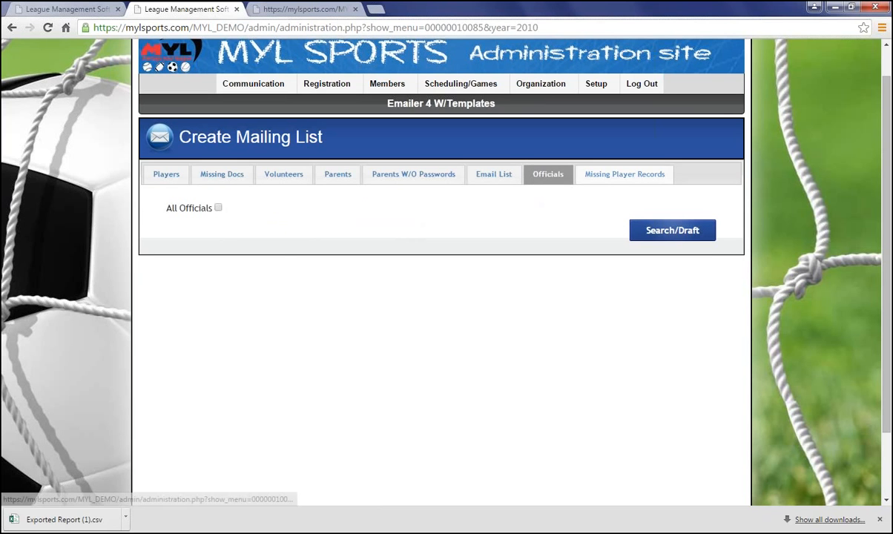
left_click(580, 176)
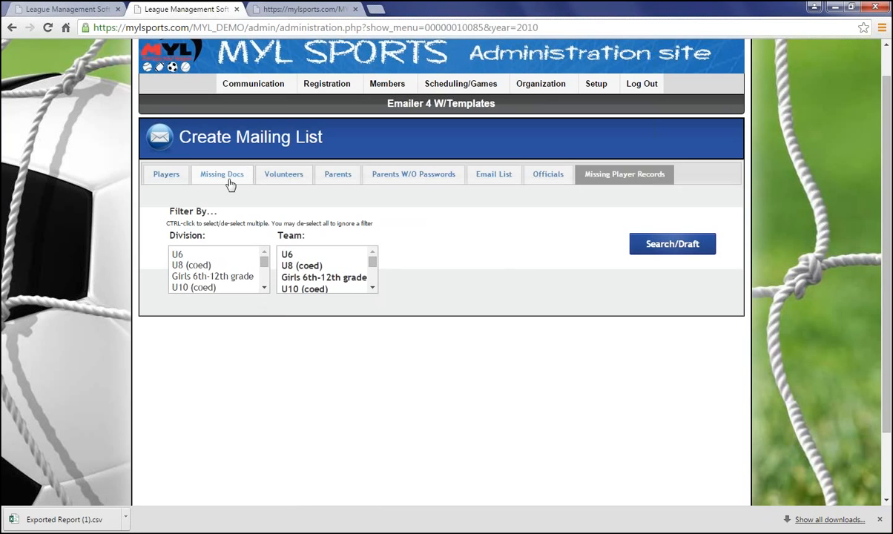
left_click(178, 174)
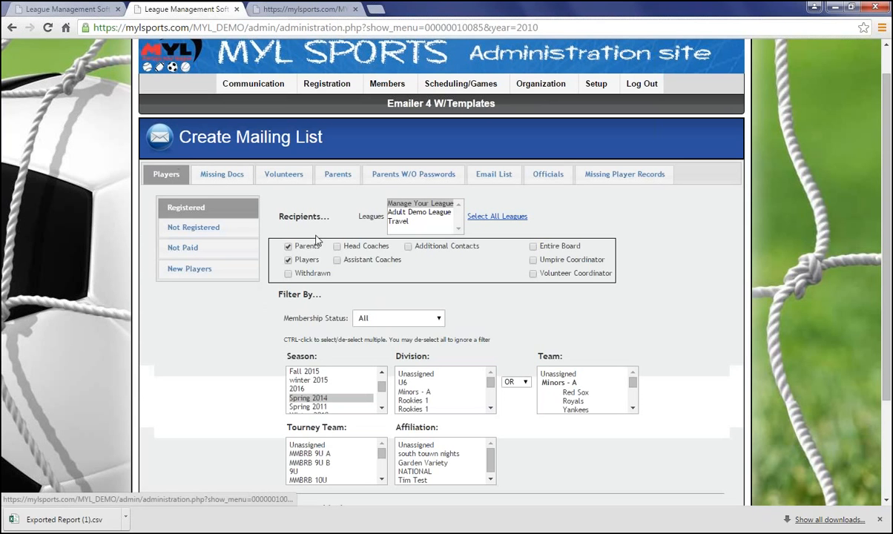
left_click(335, 175)
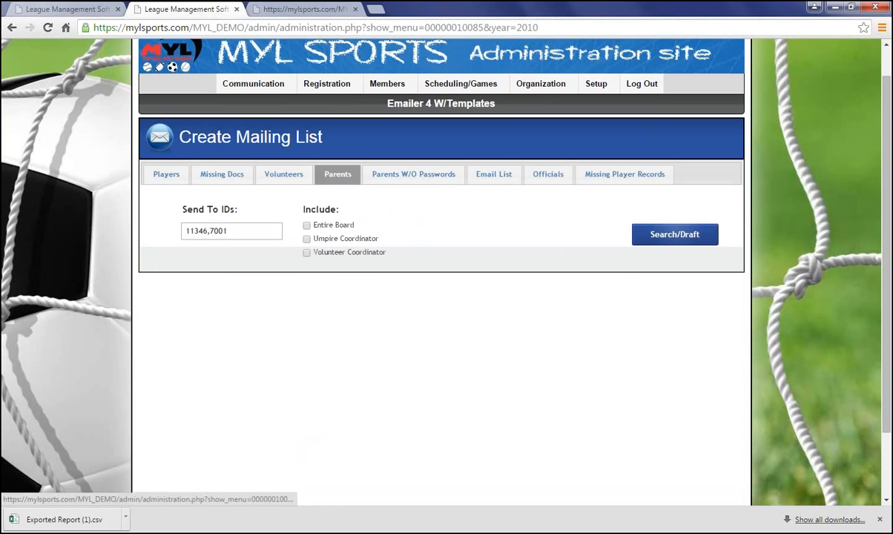
Step: Run Search/Draft for the entered parent IDs to open the compose mail form
left_click(661, 239)
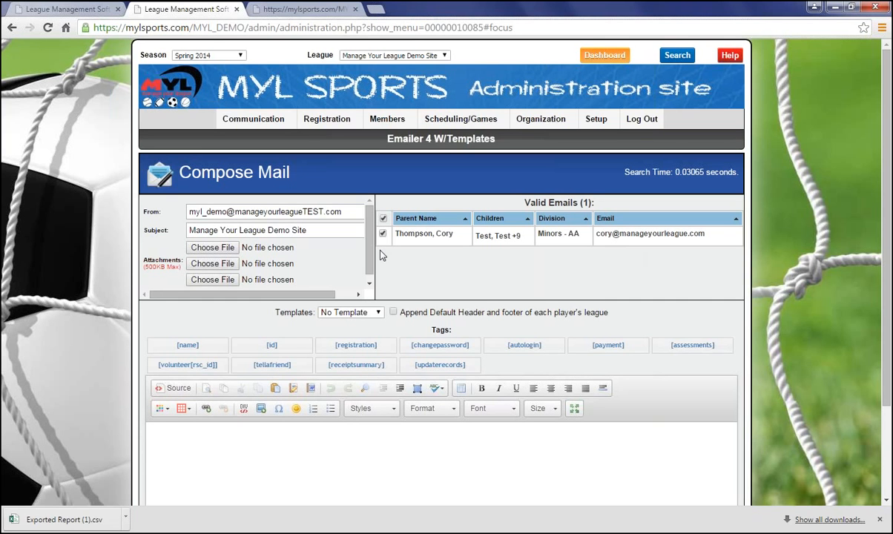
left_click_drag(349, 212, 155, 221)
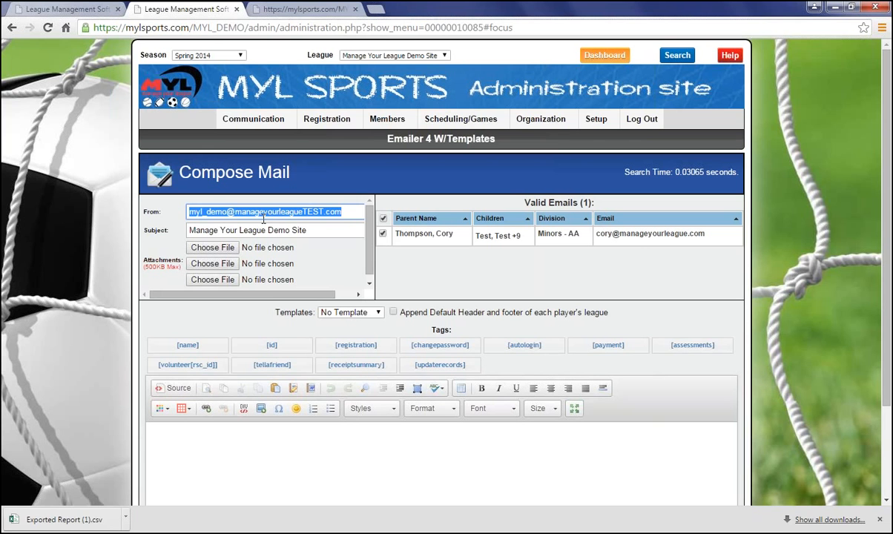
left_click(317, 231)
left_click_drag(317, 231, 172, 222)
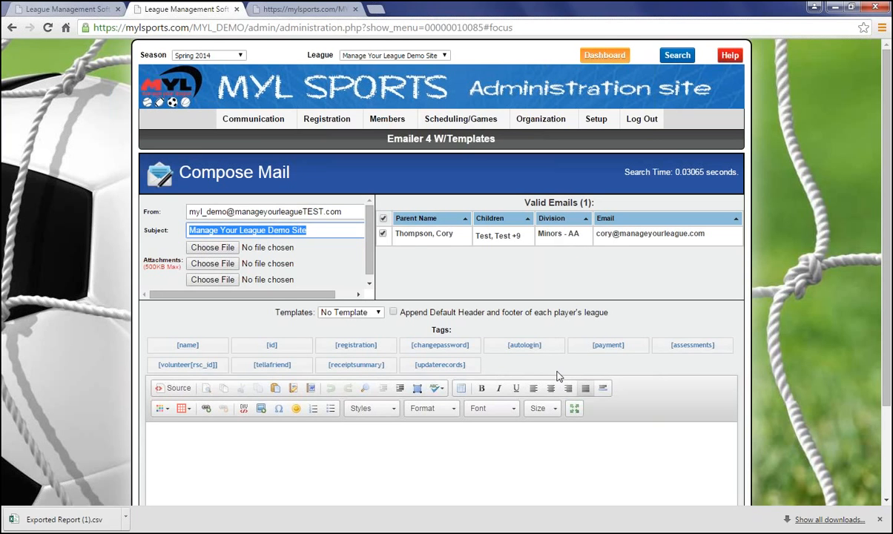
Step: Examine the valid recipients list and its selection checkboxes
left_click(452, 253)
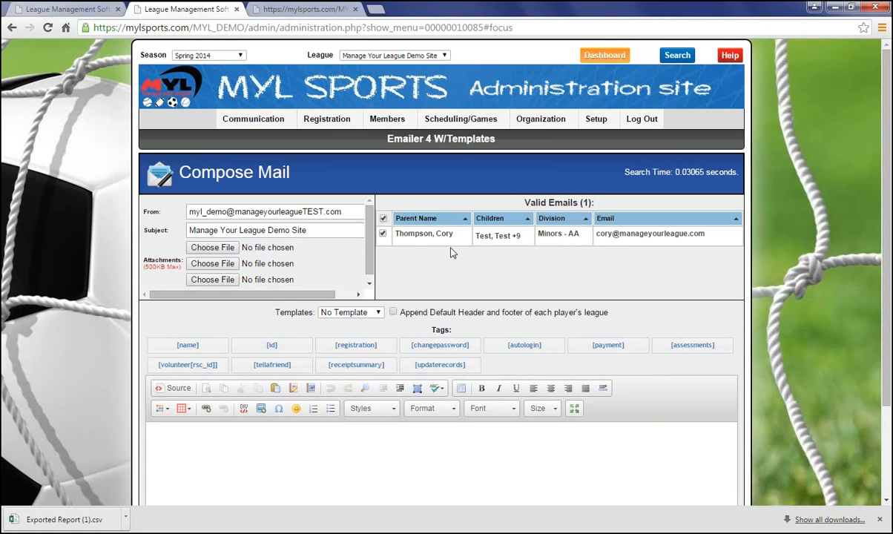
left_click(383, 232)
left_click(383, 234)
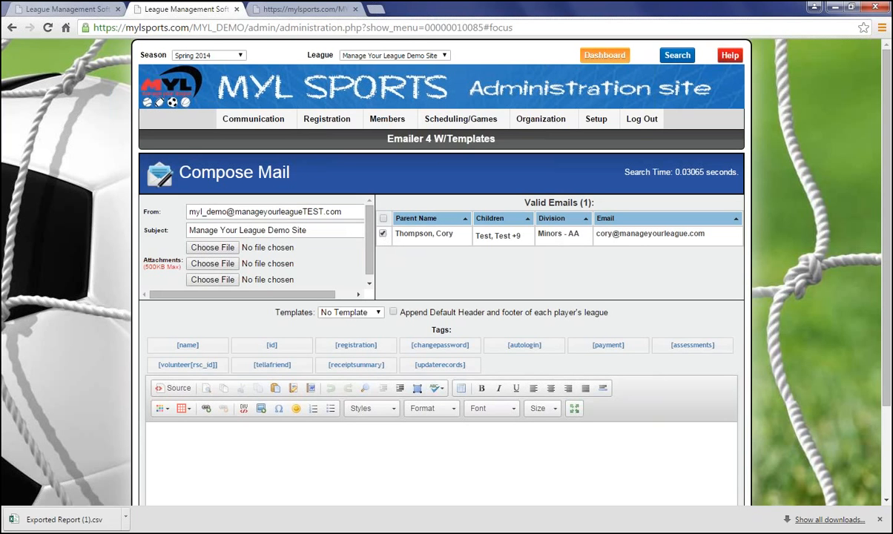
left_click(383, 220)
key("ctrl+f")
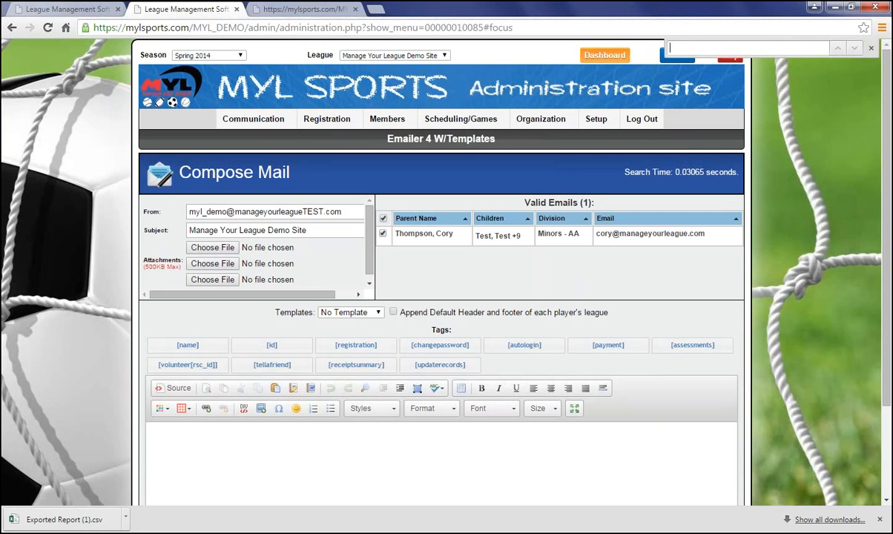
left_click(872, 48)
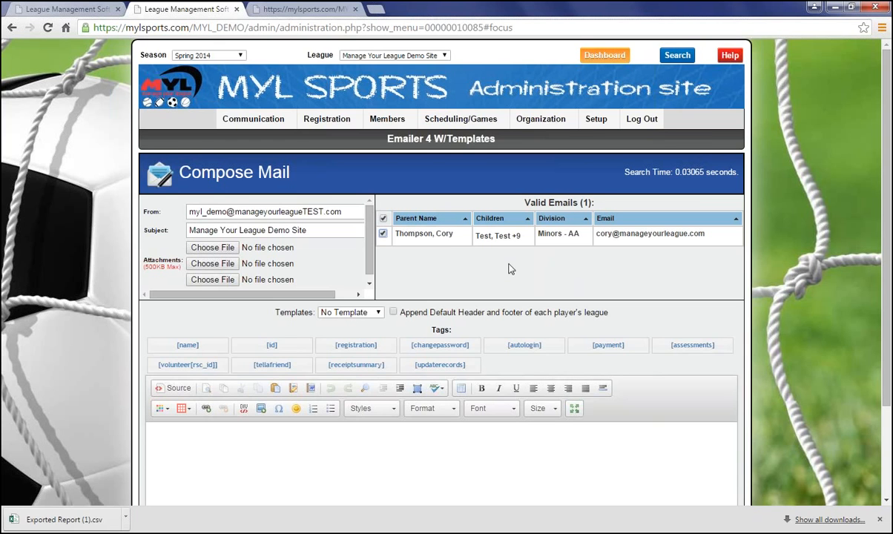
Step: Review the available email templates, keeping No Template
scroll(460, 275, "down", 1)
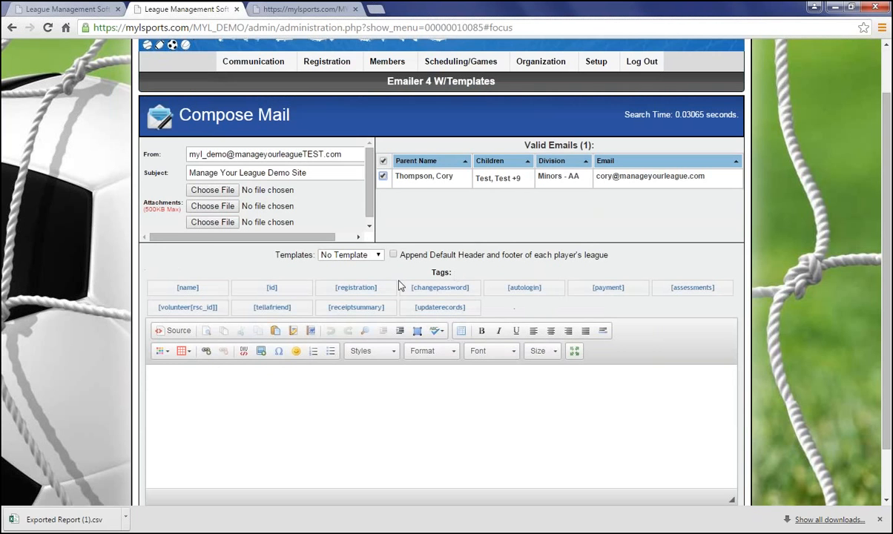
left_click(376, 255)
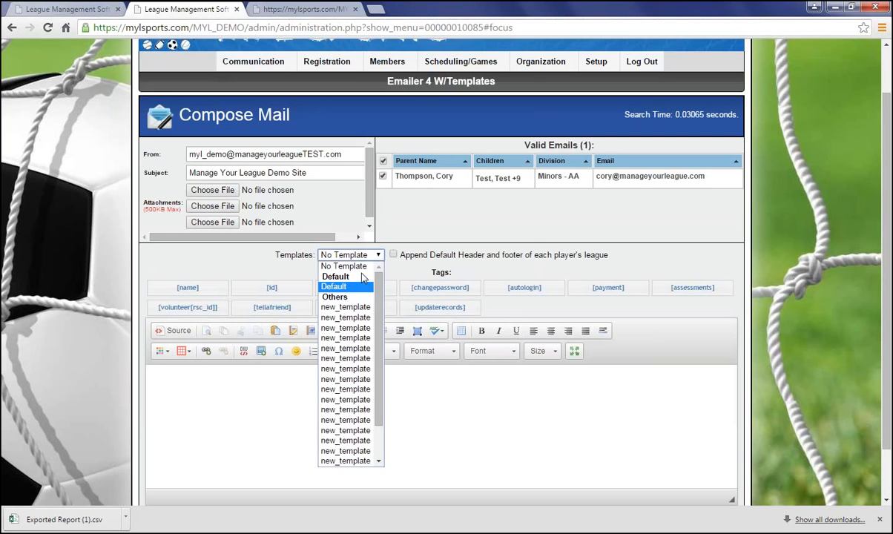
left_click(343, 266)
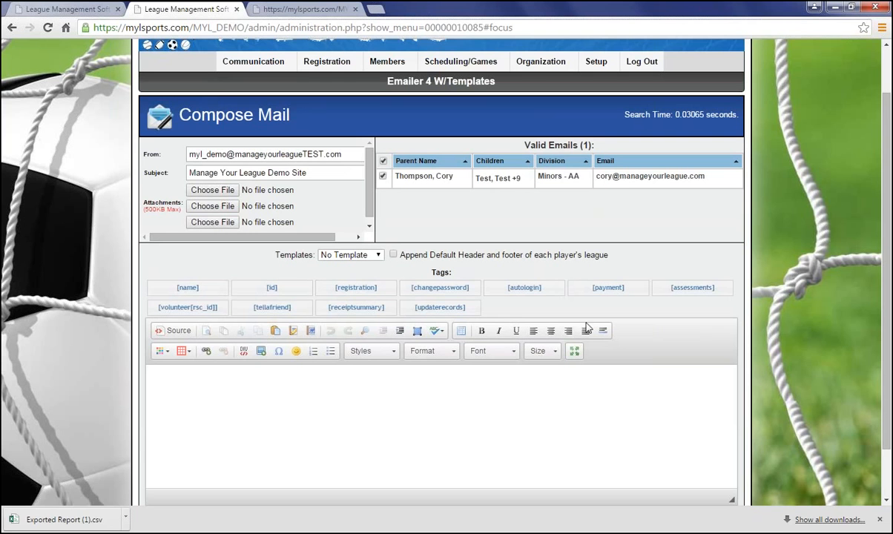
Step: Start the message body with "Hello" followed by the [name] tag
left_click(176, 397)
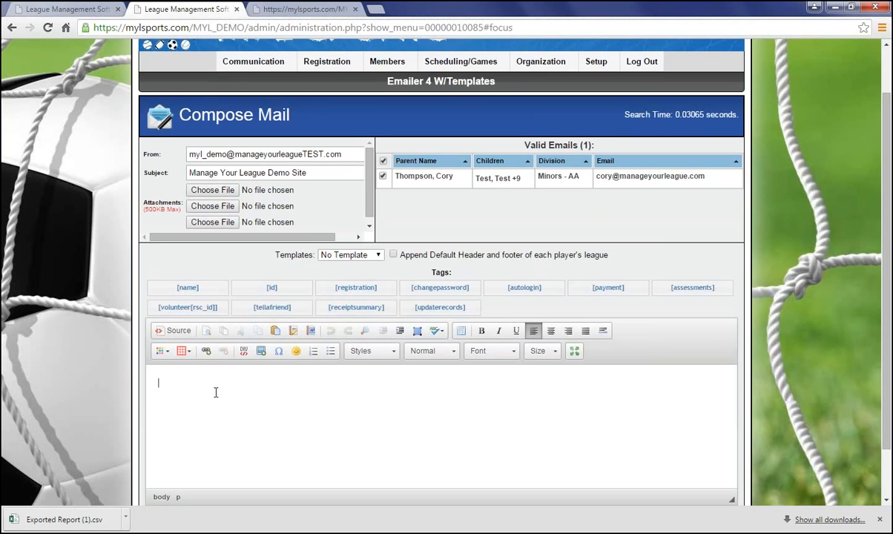
type("HEllo,")
key("BackSpace")
key("BackSpace")
key("BackSpace")
key("BackSpace")
key("BackSpace")
type("ello")
left_click(188, 288)
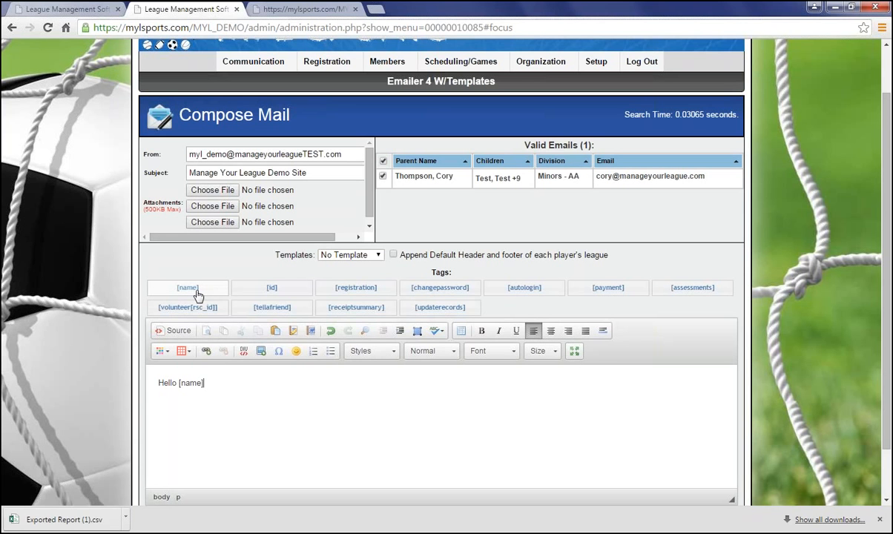
Step: Add a comma after the [name] tag and insert blank lines below the greeting in the message body
type(",")
key("Return")
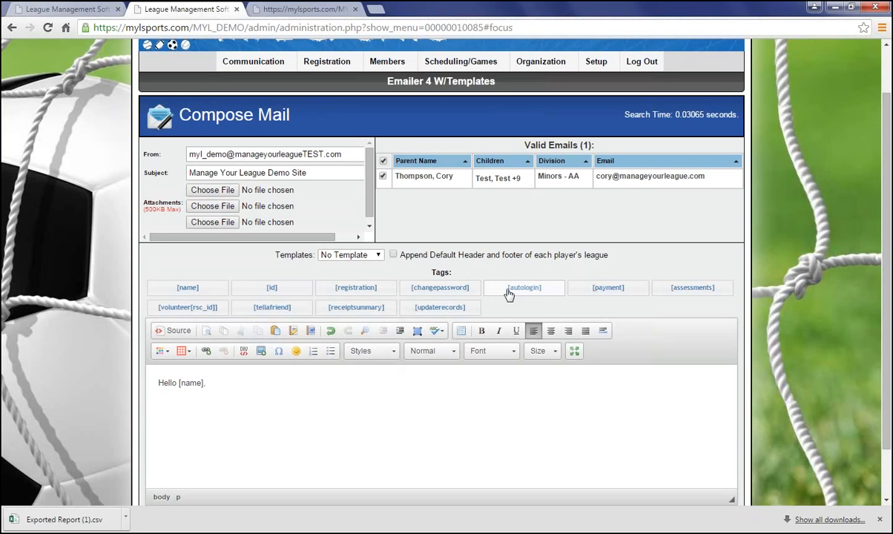
key("Return")
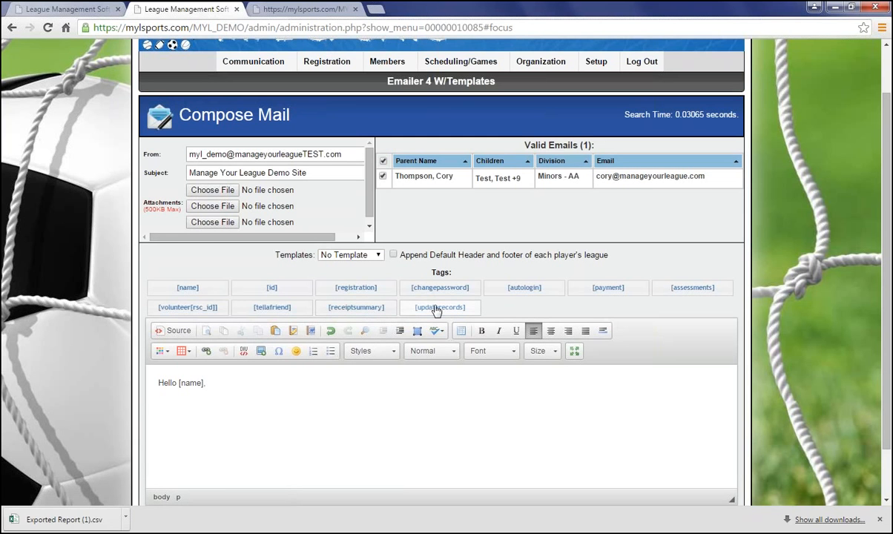
key("Return")
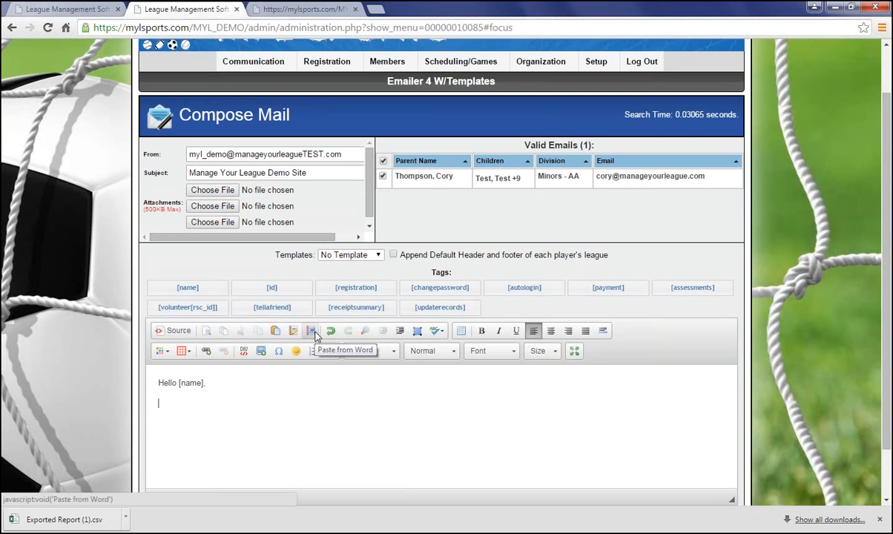
Step: Switch the message editor to HTML source view and back to inspect the body markup
left_click(181, 332)
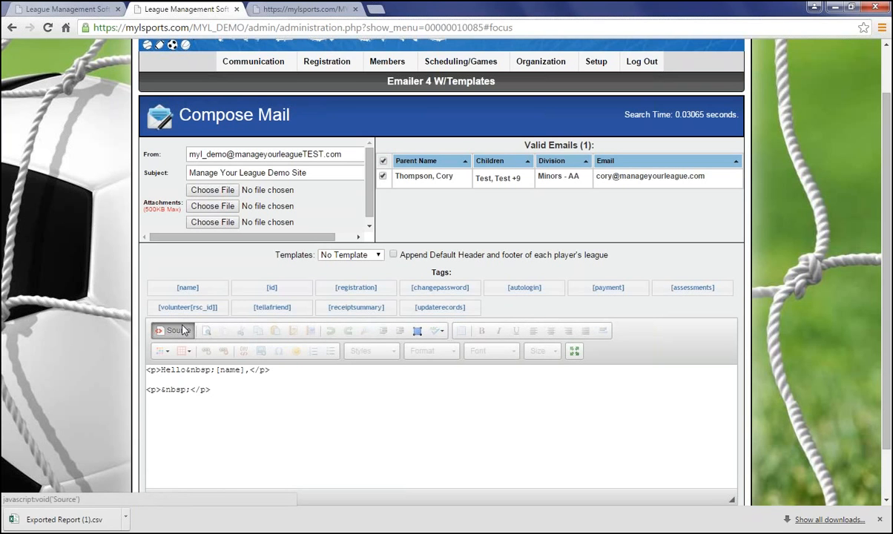
left_click(184, 331)
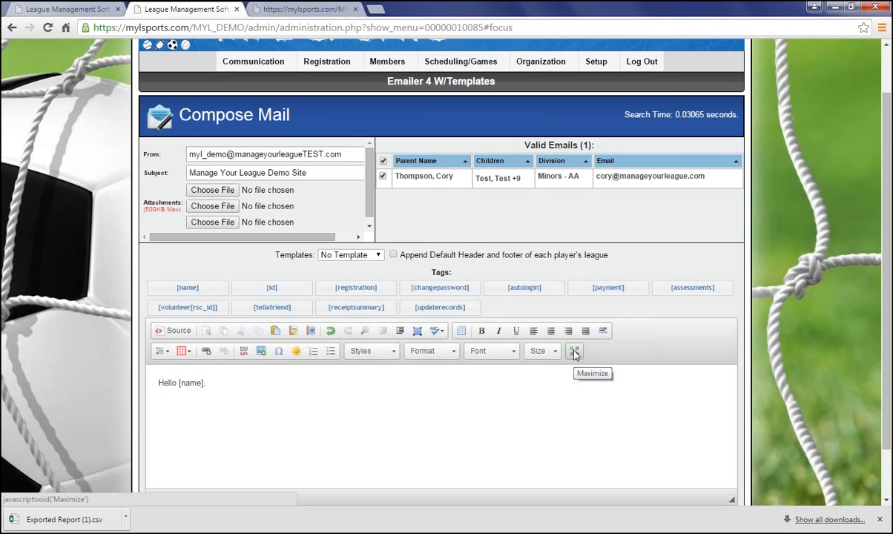
Step: Send the mass mail to the selected recipient
scroll(578, 403, "down", 1)
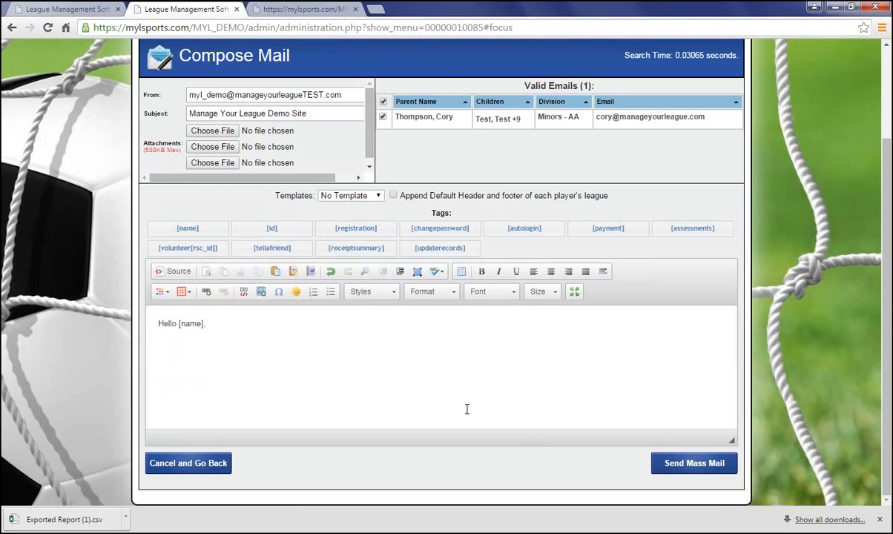
scroll(467, 410, "up", 2)
scroll(469, 410, "down", 2)
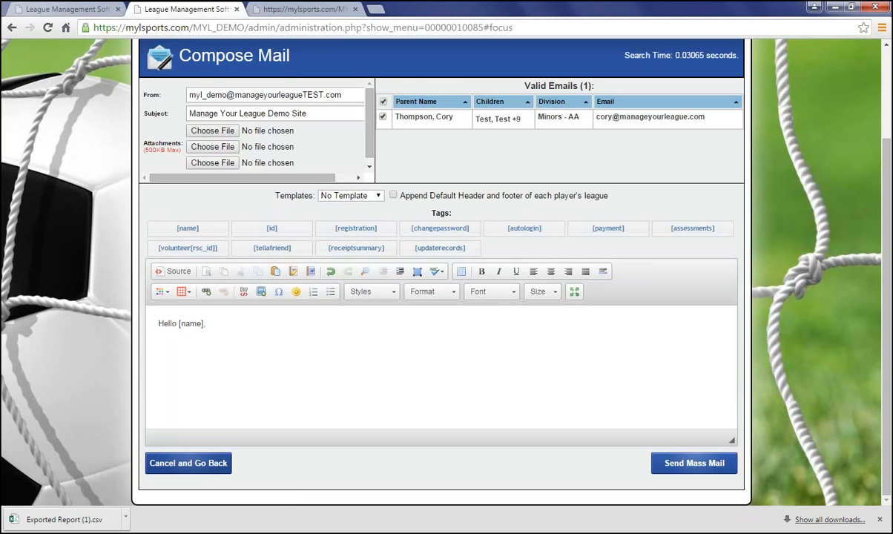
left_click(695, 463)
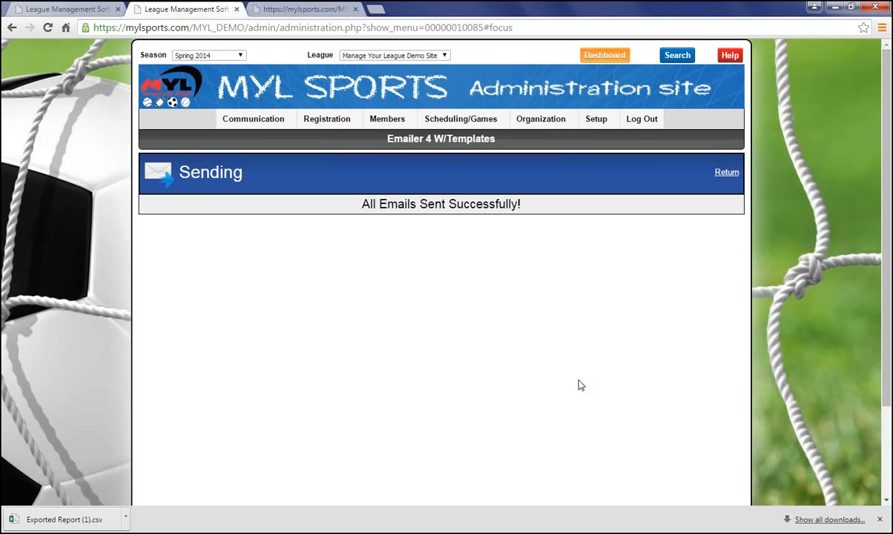
Step: Return to the compose form and cancel back to the Create Mailing List page
left_click(726, 172)
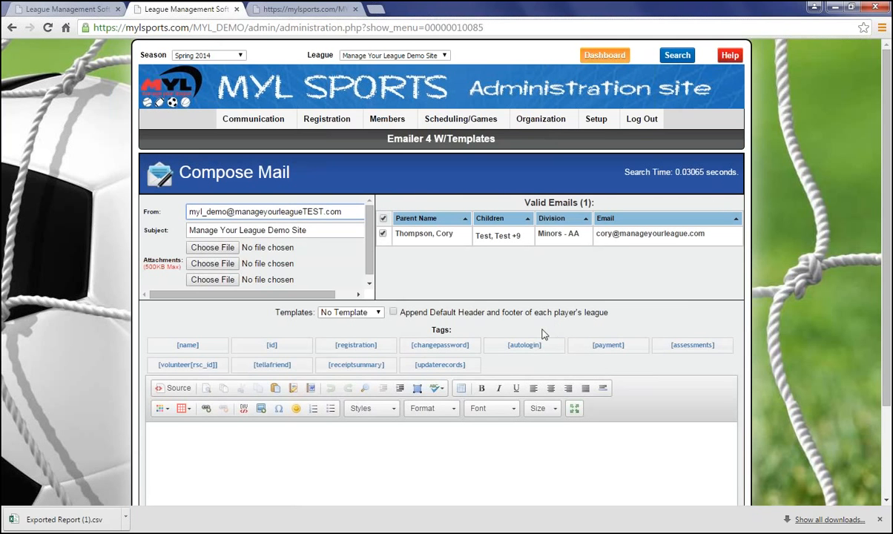
scroll(473, 350, "down", 3)
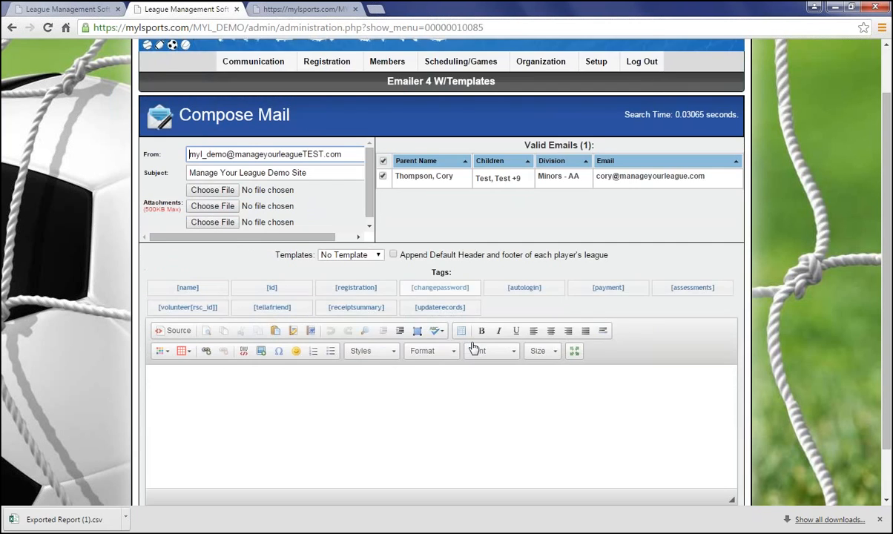
scroll(490, 386, "up", 1)
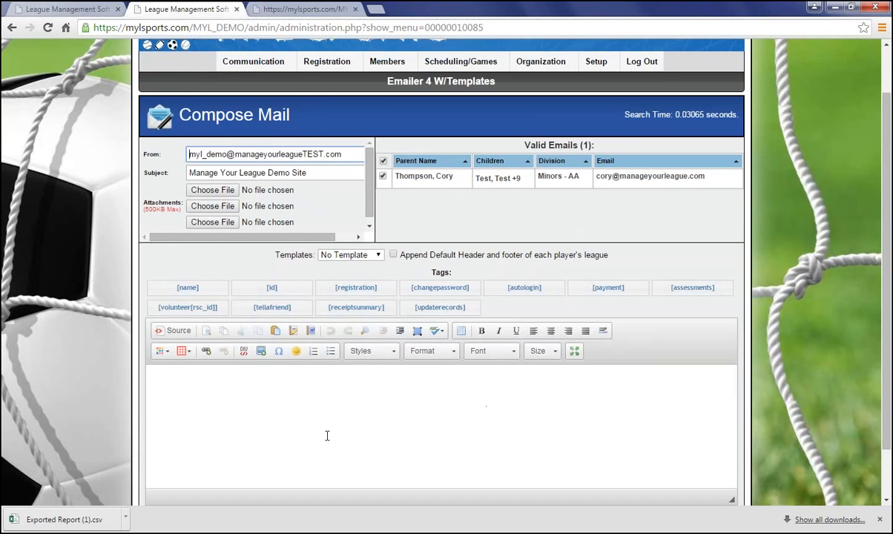
scroll(334, 438, "down", 1)
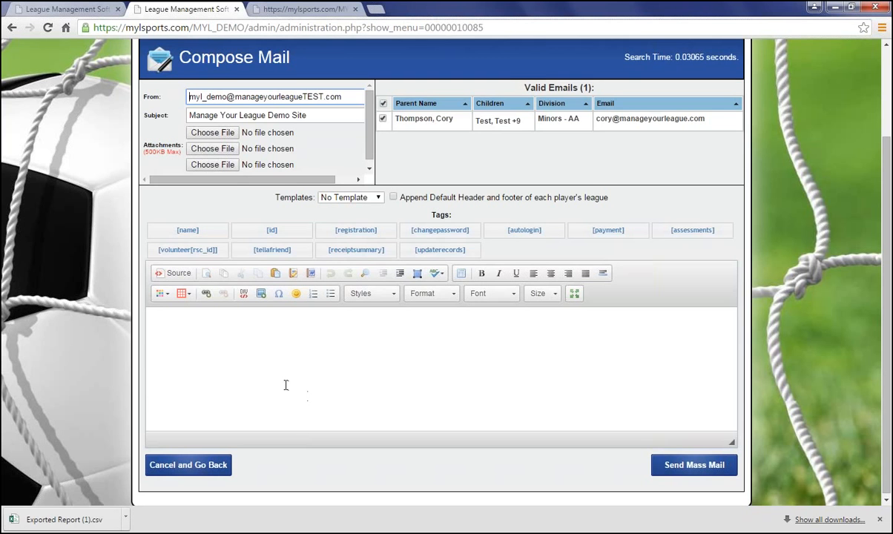
scroll(400, 418, "up", 1)
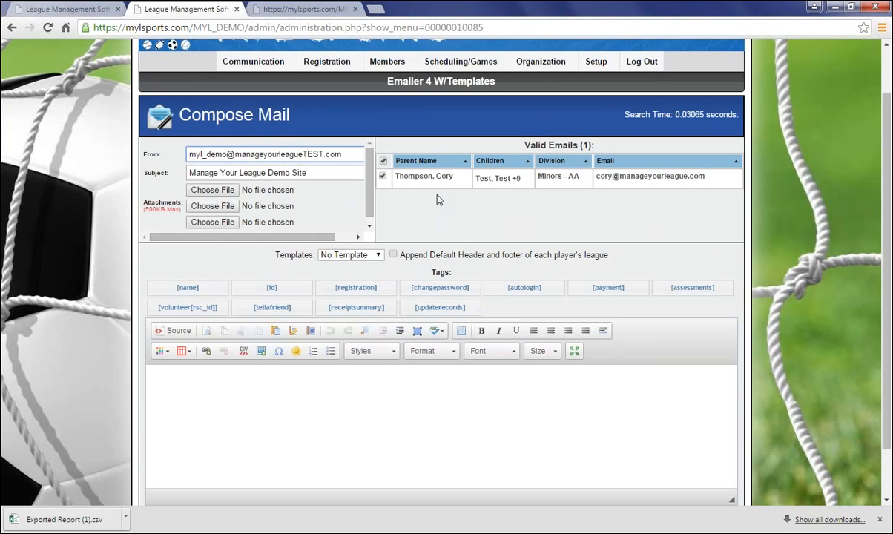
scroll(475, 357, "down", 1)
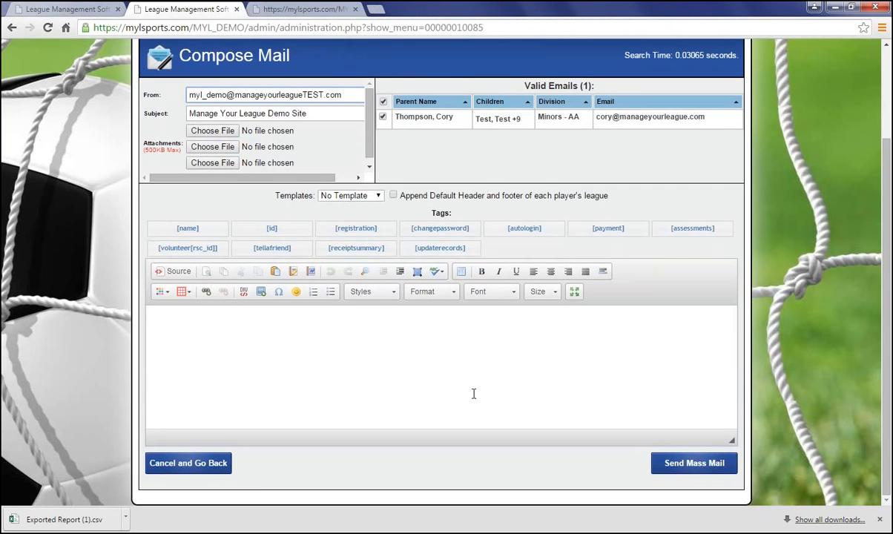
left_click(213, 466)
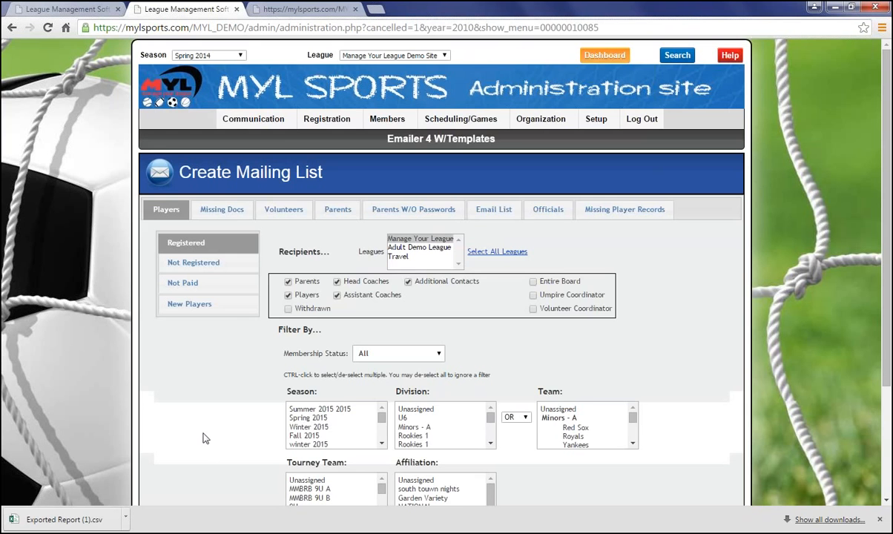
Step: Open the email log
scroll(217, 387, "down", 2)
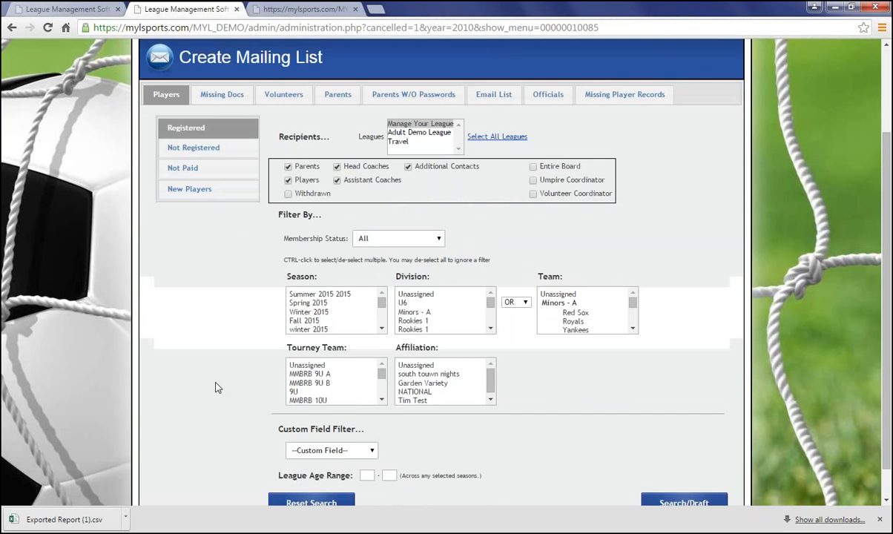
scroll(215, 389, "up", 2)
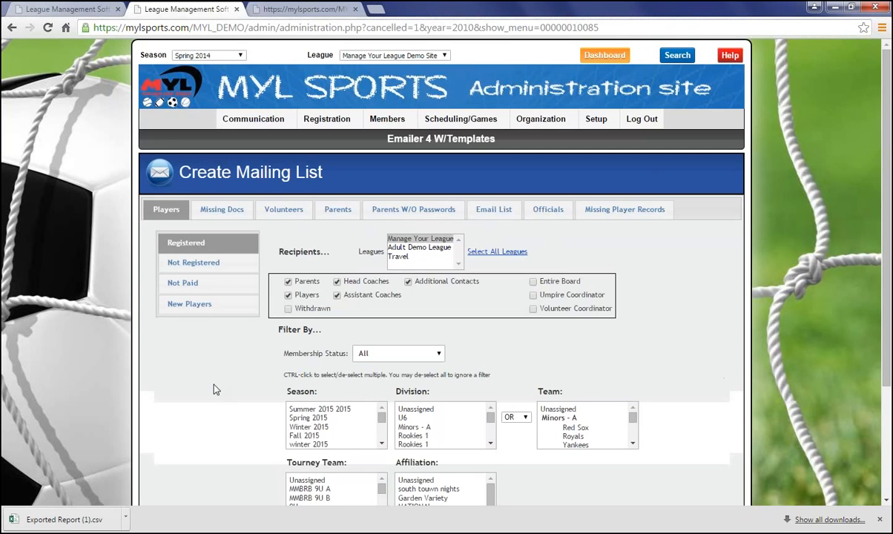
scroll(216, 390, "down", 1)
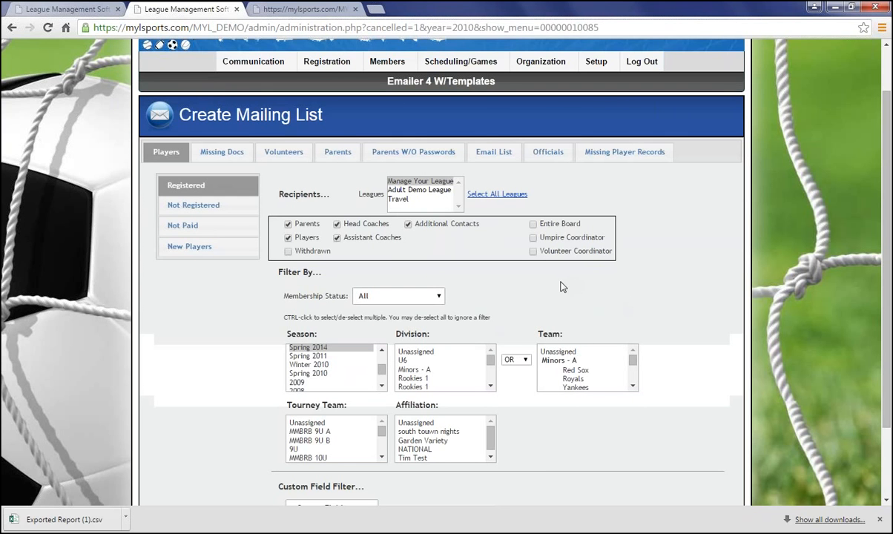
scroll(333, 207, "up", 1)
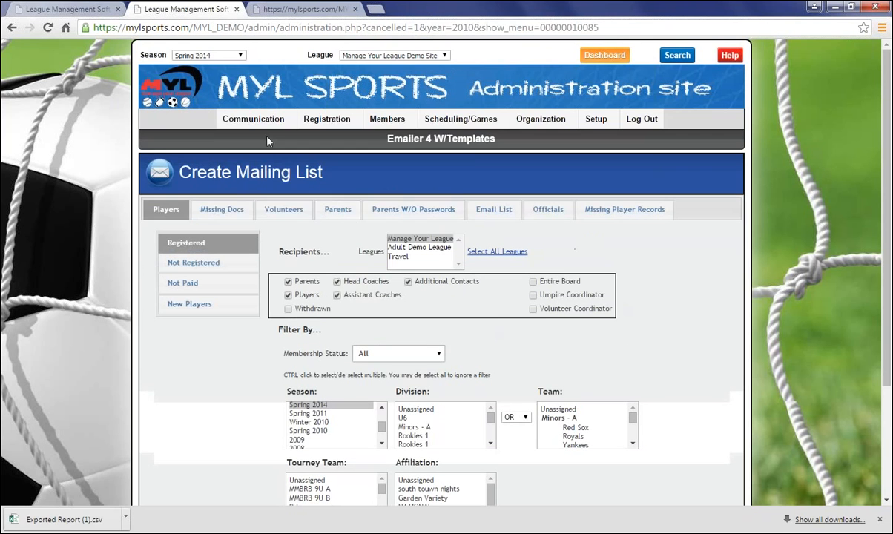
mouse_move(266, 130)
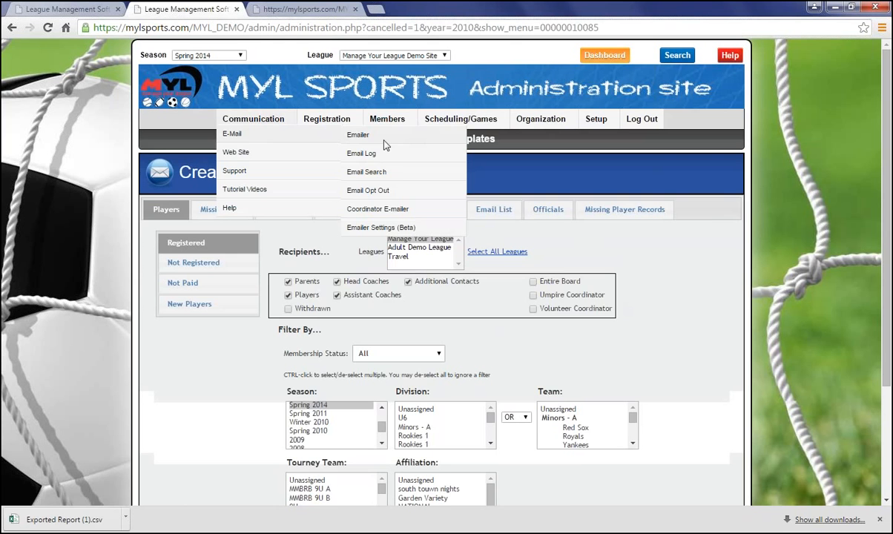
left_click(346, 152)
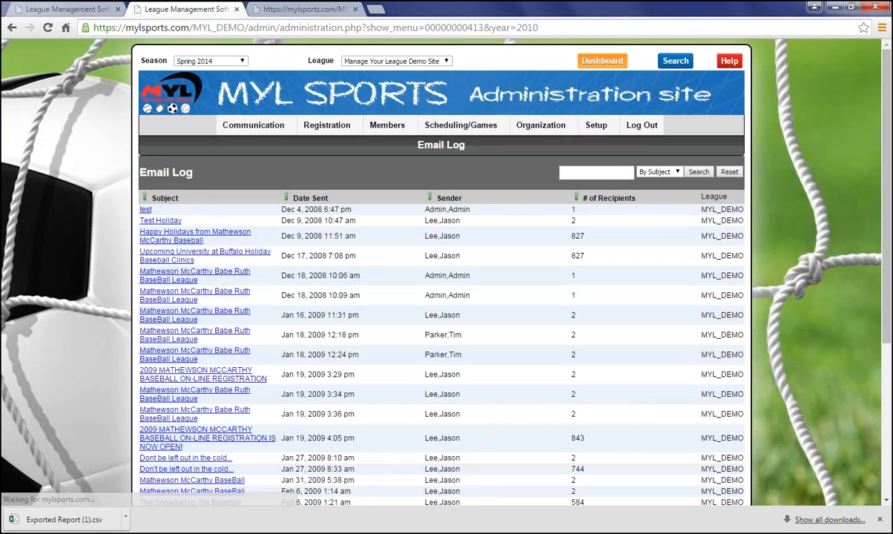
Step: Sort the email log by date sent and open the most recent message
left_click(285, 198)
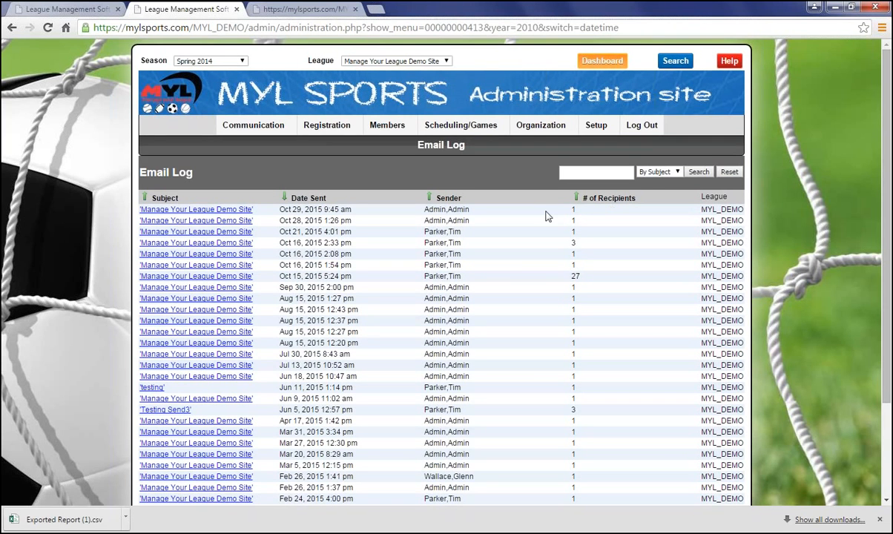
left_click(207, 211)
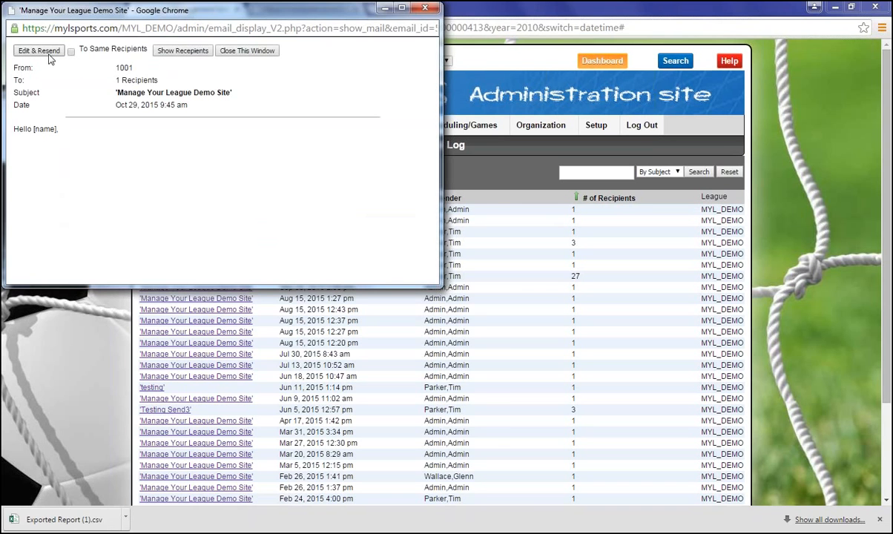
Step: Show the logged message's recipients and go back to its email text
left_click(178, 51)
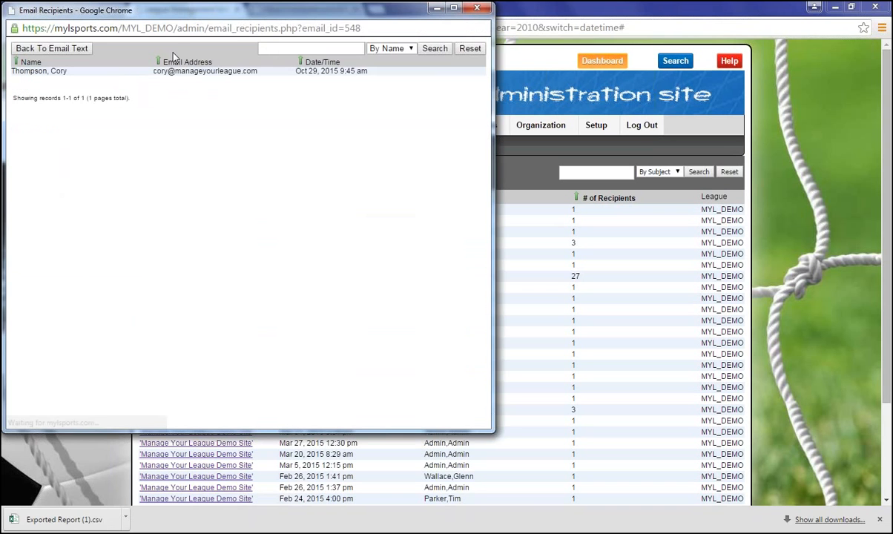
left_click_drag(92, 13, 102, 59)
left_click(72, 97)
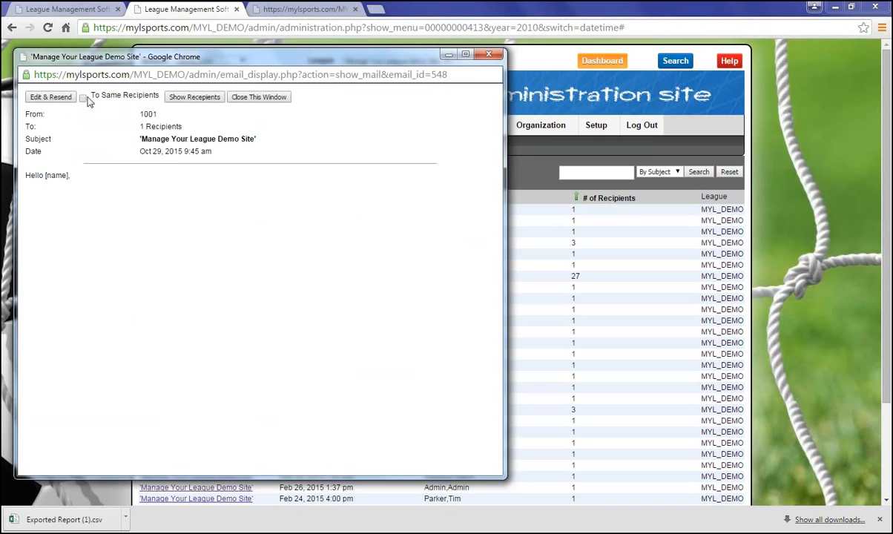
Step: Edit and resend the logged message, drafting it to the parent's ID entered on the Parents mailing list
left_click(68, 98)
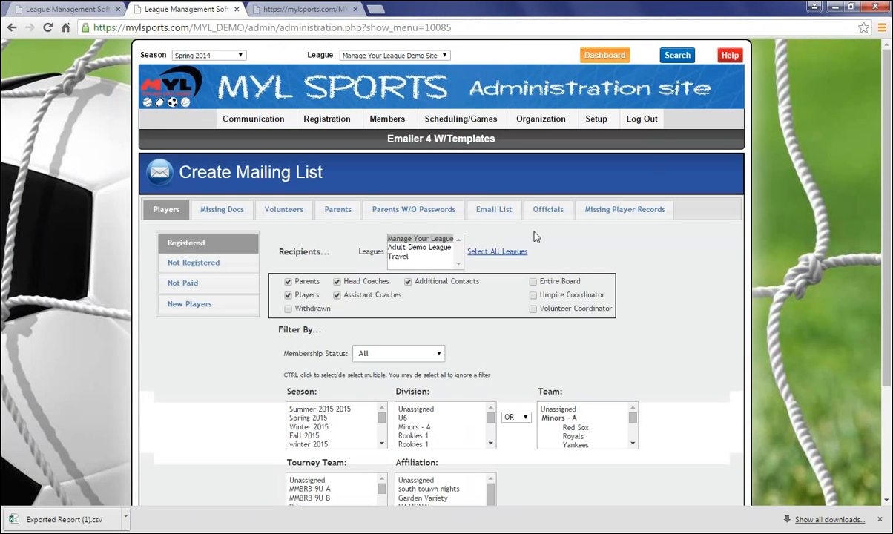
left_click(338, 208)
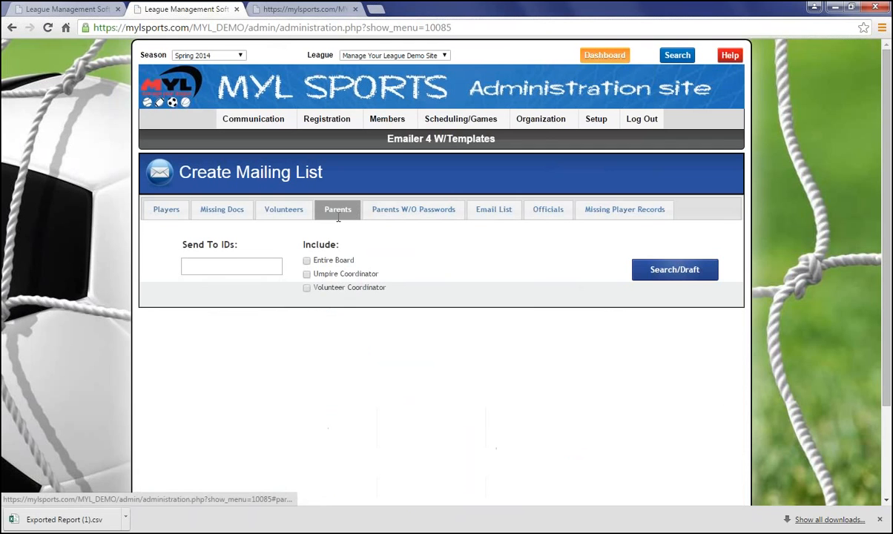
left_click(187, 265)
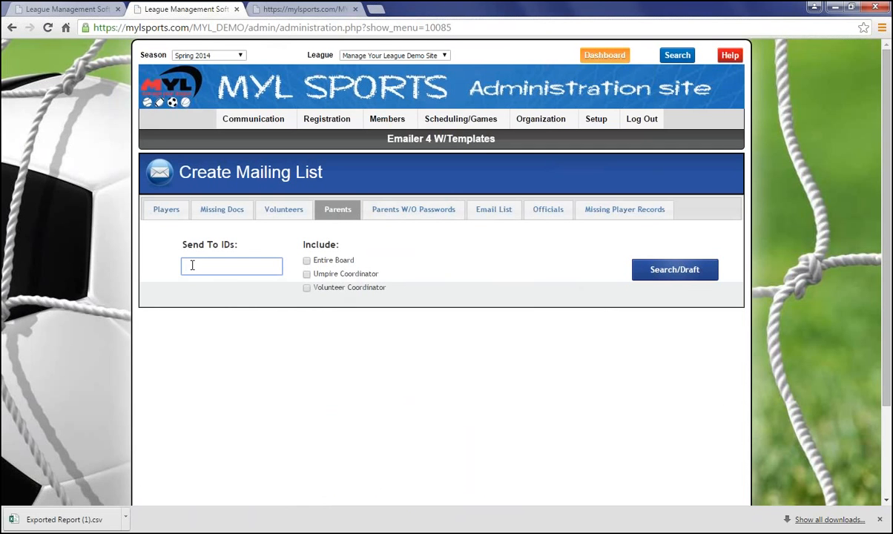
type("0")
key("BackSpace")
type("1001")
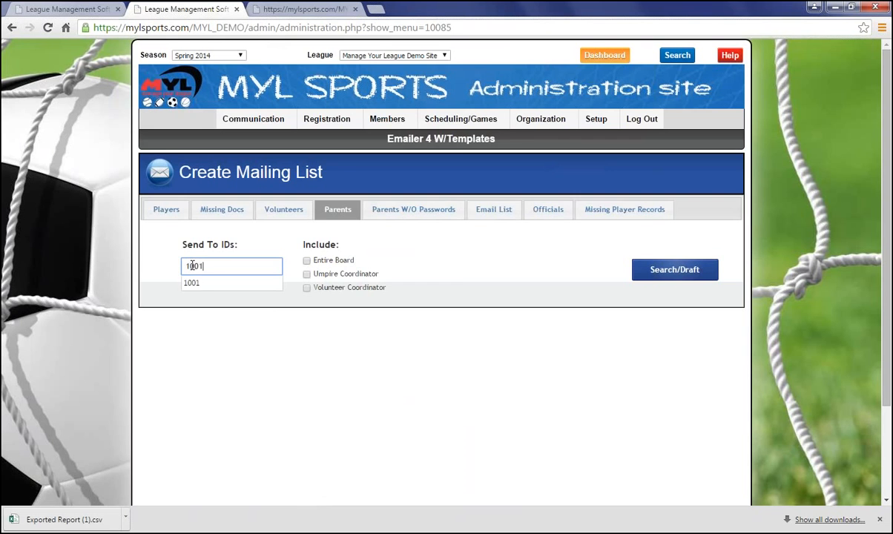
left_click(684, 272)
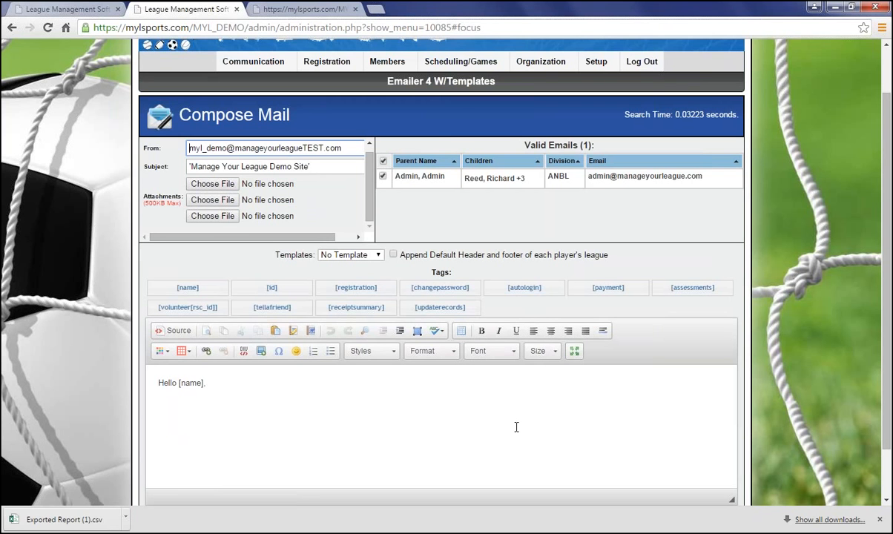
mouse_move(536, 62)
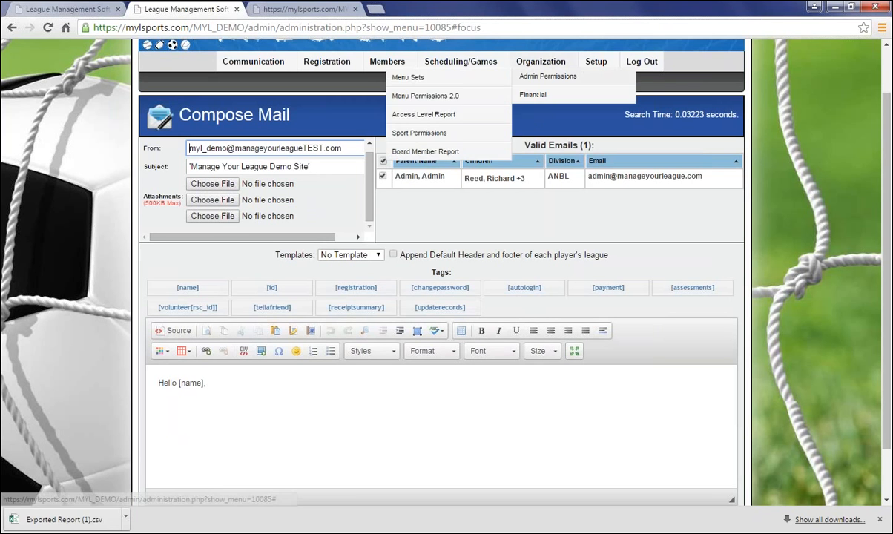